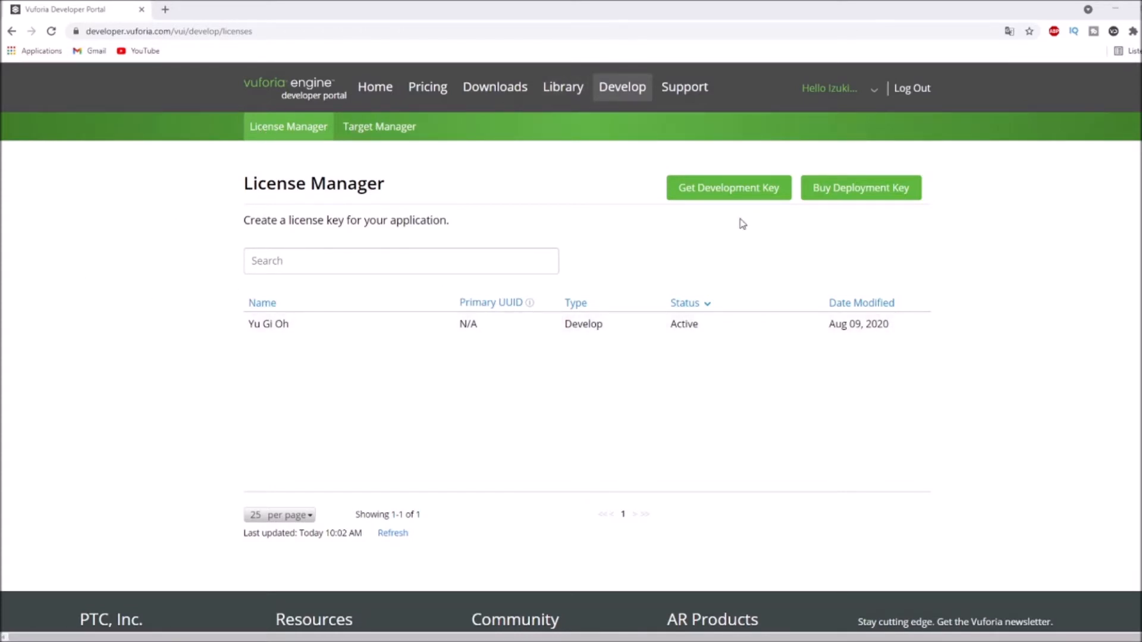
# View the free development license key form and examine the Yu Gi Oh license's key and details.
pyautogui.click(729, 192)
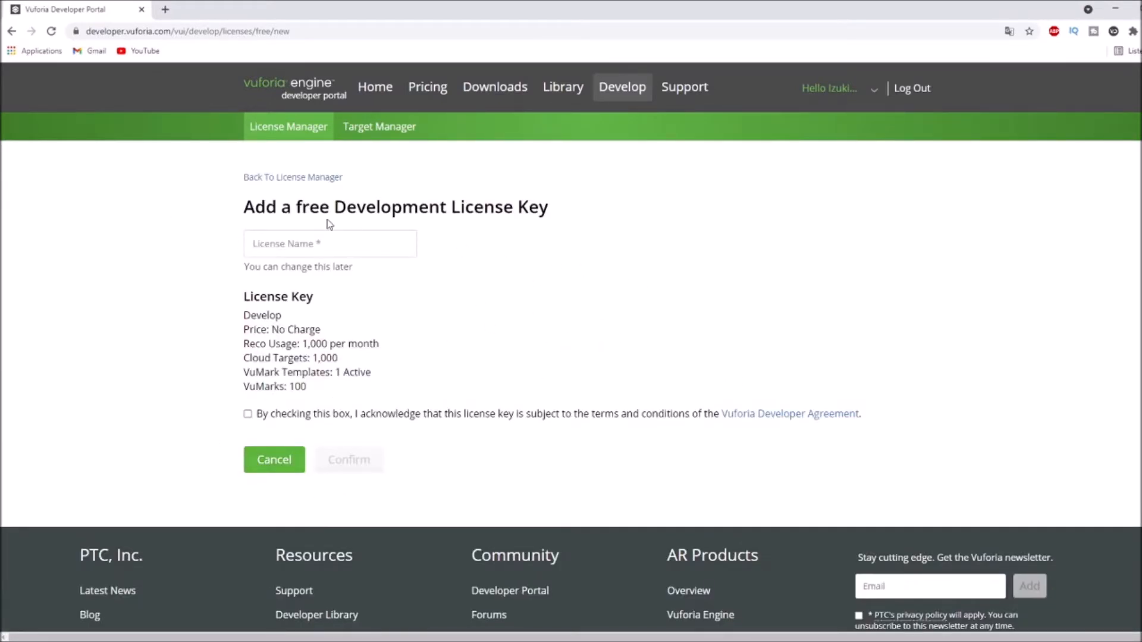
pyautogui.click(309, 178)
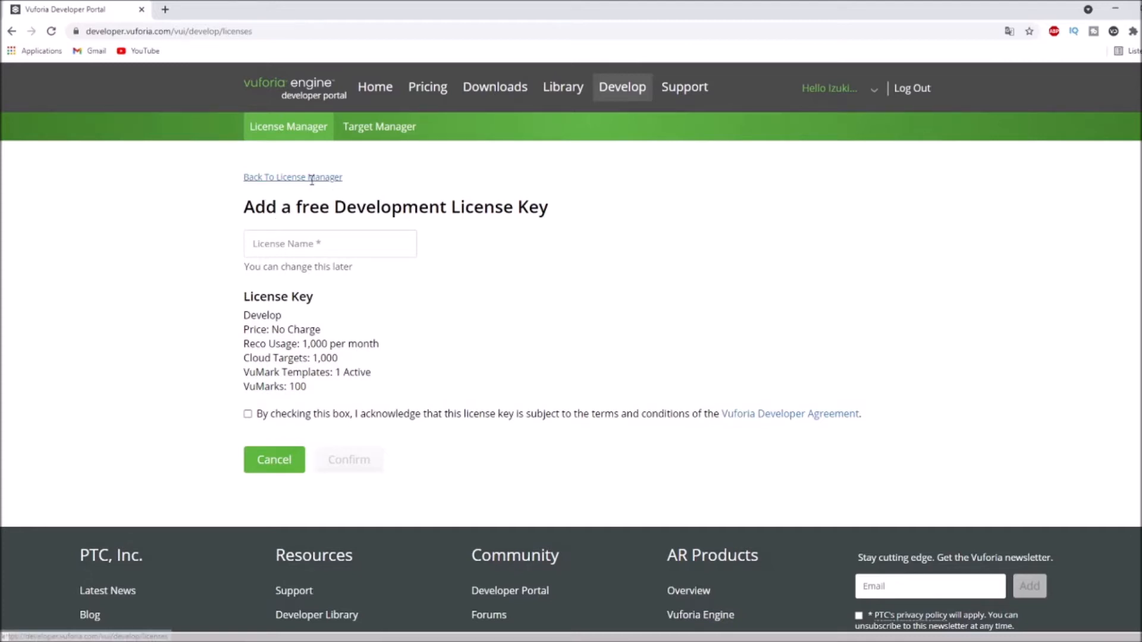
pyautogui.click(300, 332)
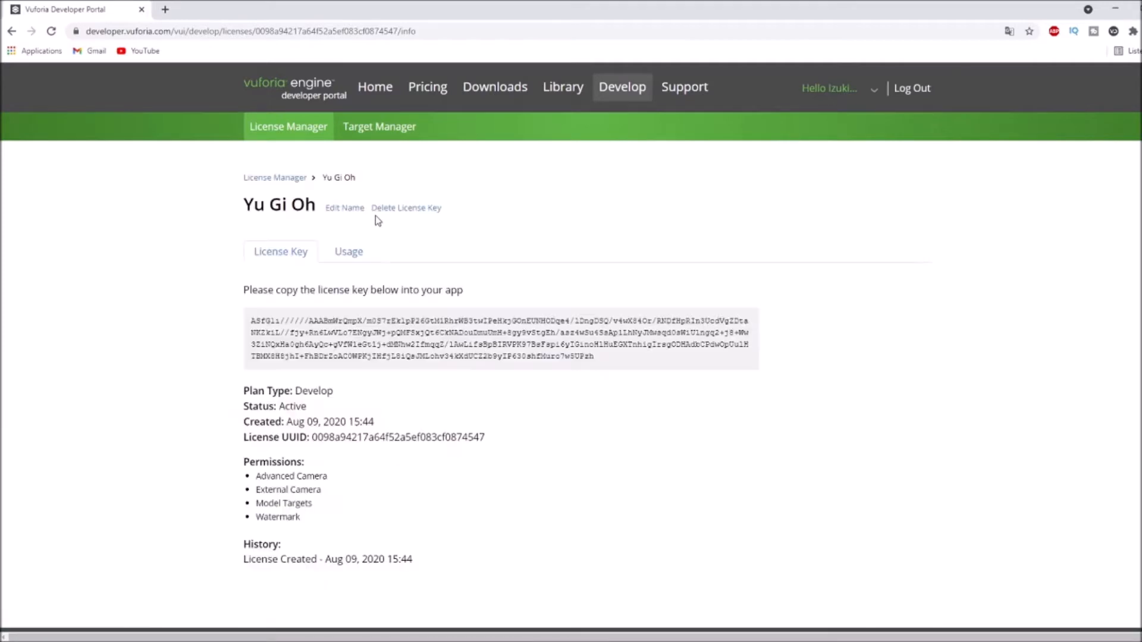
pyautogui.scroll(-1, 348, 241)
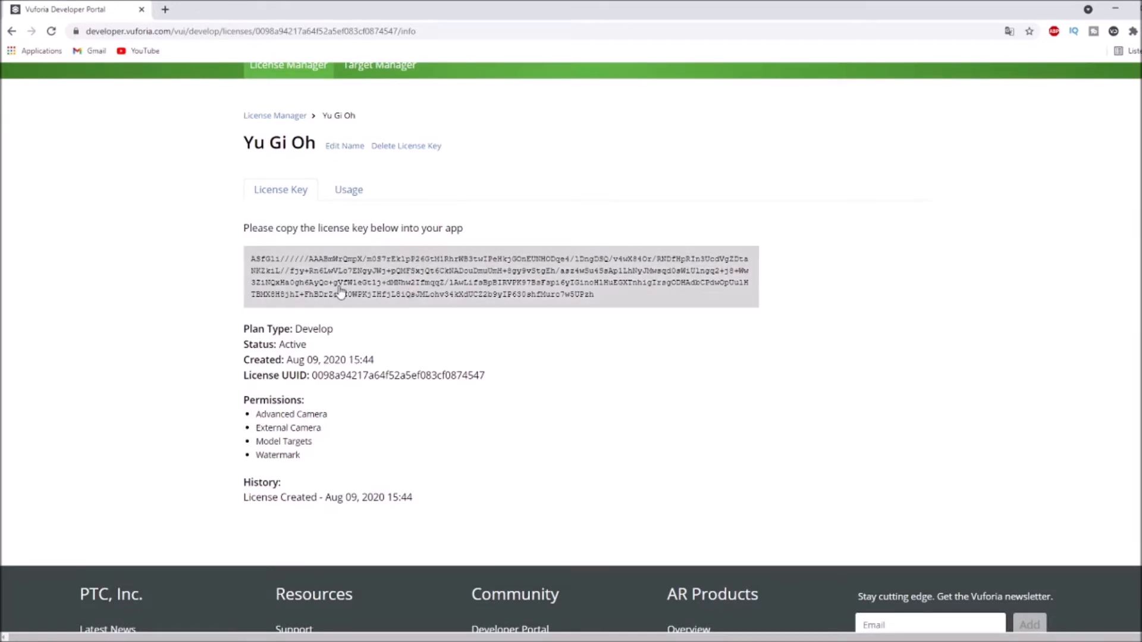
pyautogui.scroll(1, 443, 294)
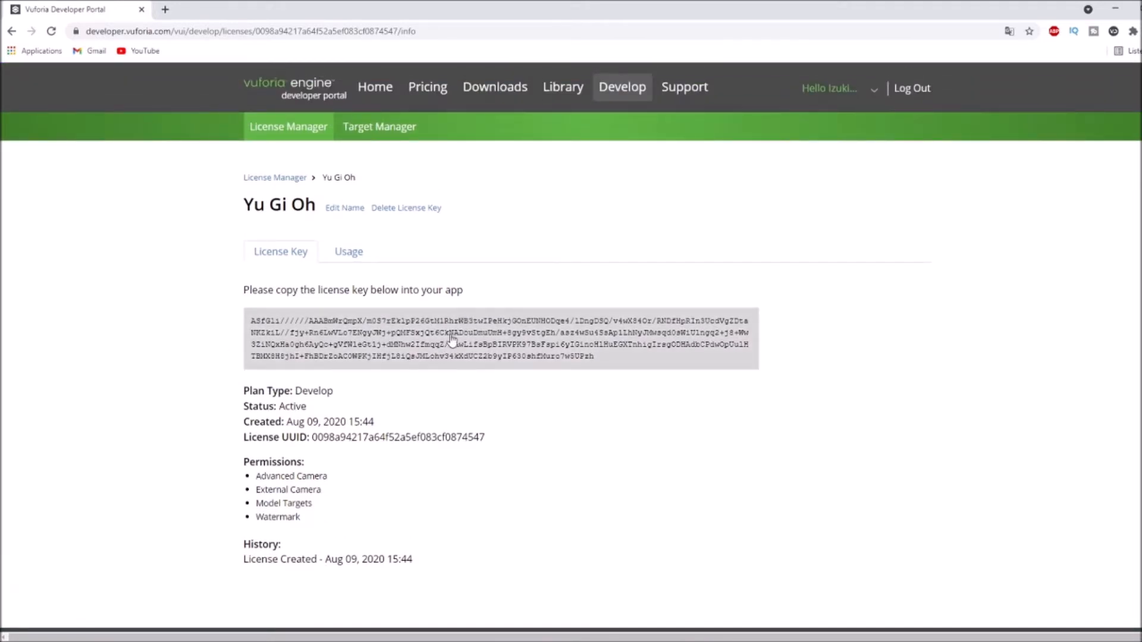
# Open the CardsTargets database in the Target Manager and look through its list of image targets.
pyautogui.click(386, 126)
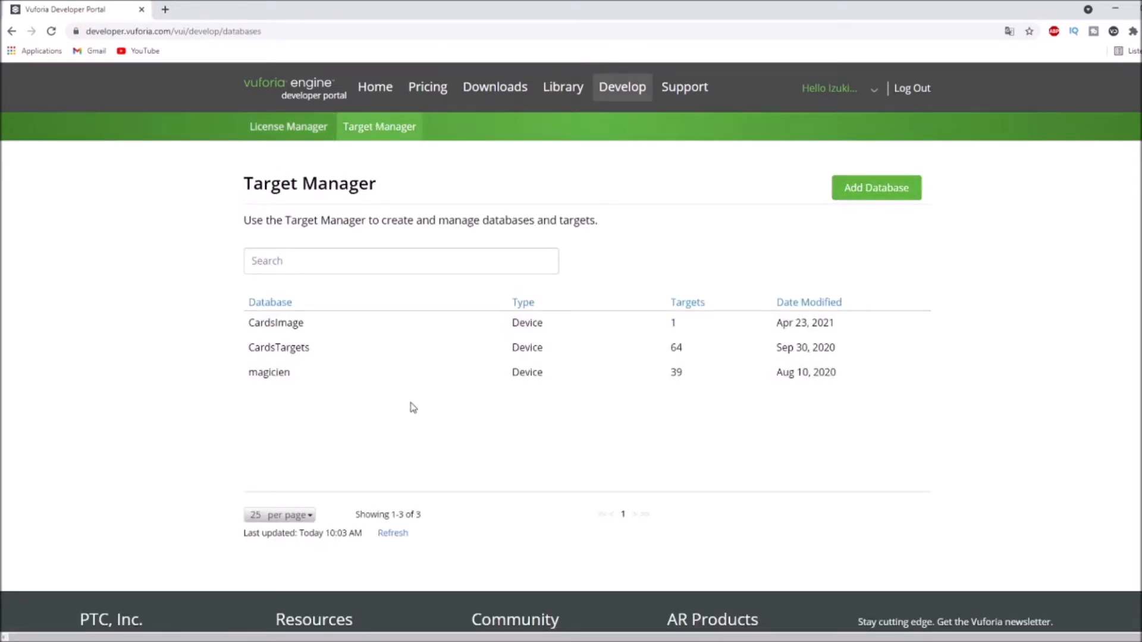
pyautogui.click(287, 357)
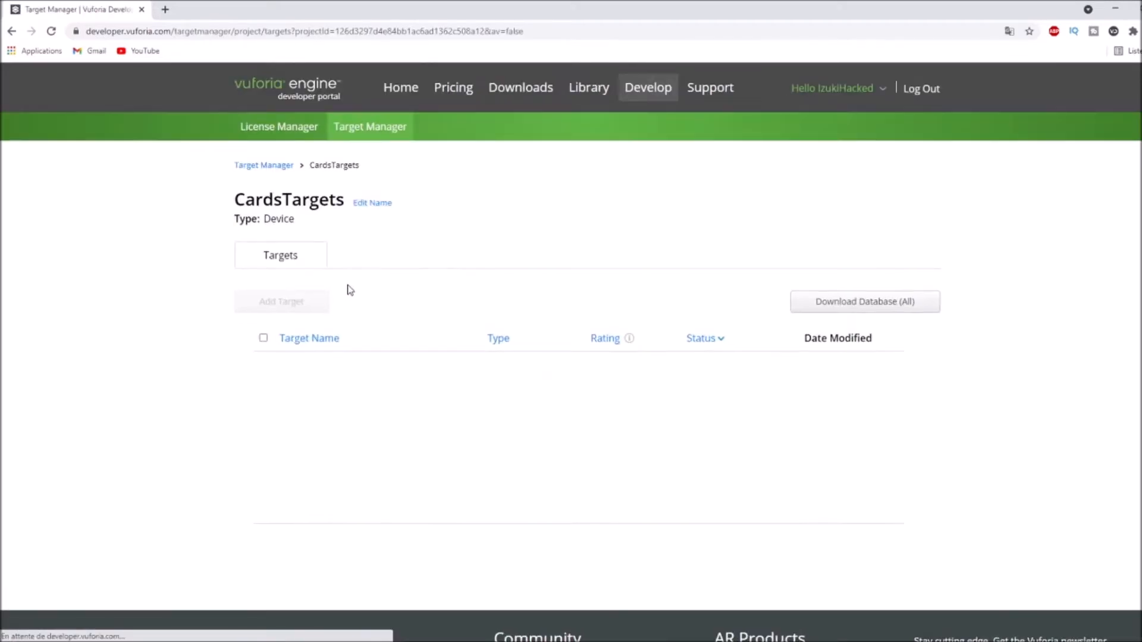
pyautogui.scroll(-4, 357, 357)
pyautogui.scroll(-7, 360, 376)
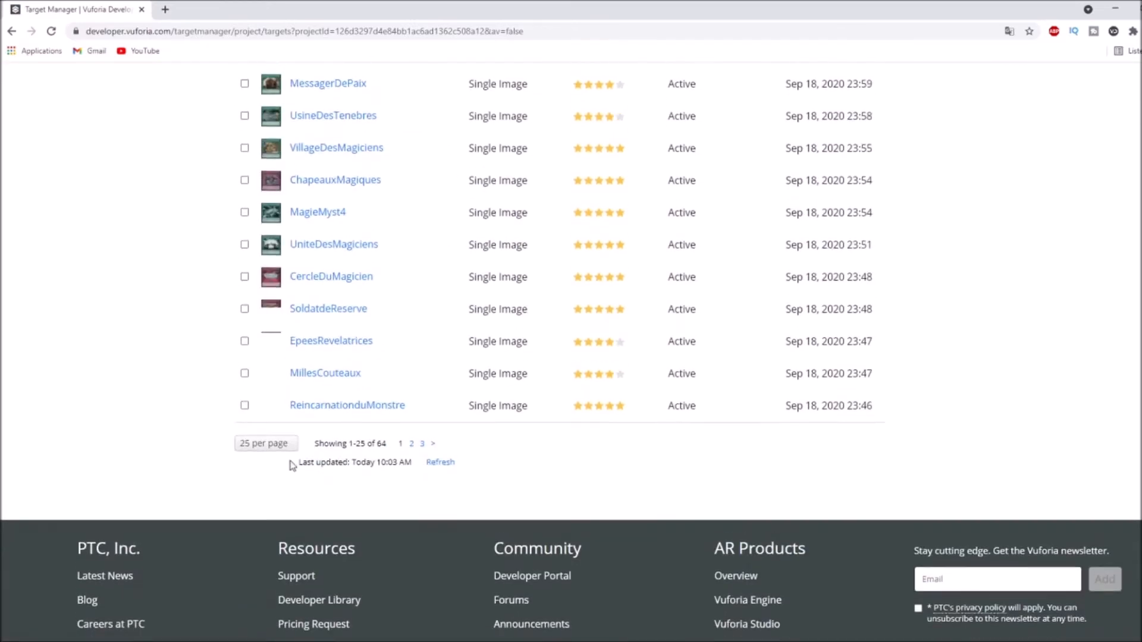
pyautogui.scroll(4, 266, 447)
pyautogui.scroll(7, 266, 447)
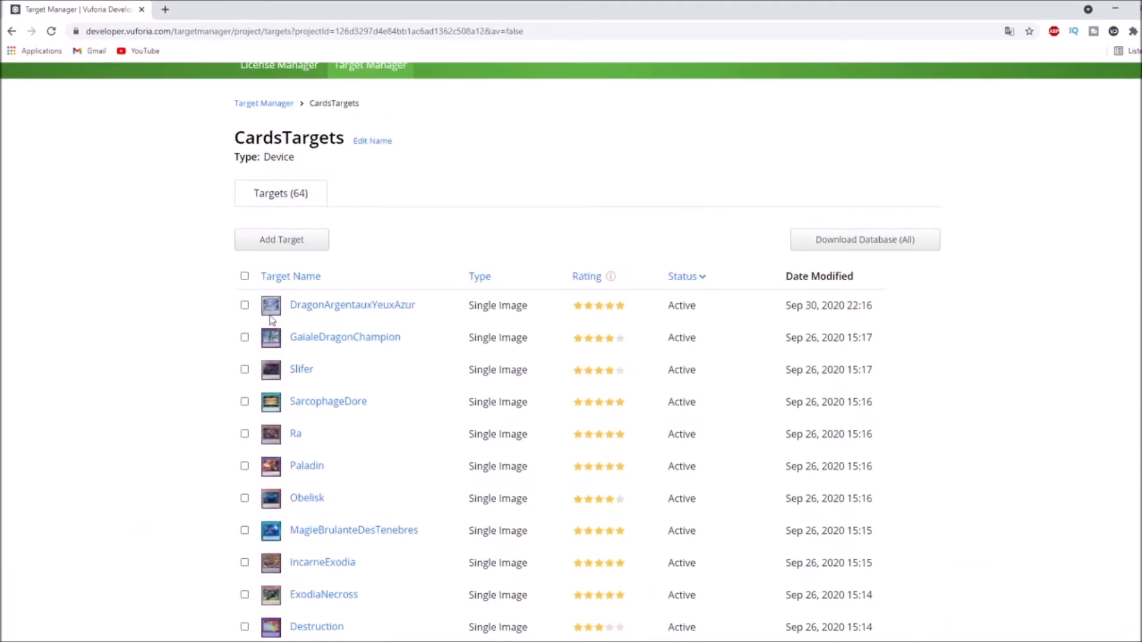
# Check the card image in the Target folder inside Vuforia TesT in File Explorer, and return to the Target Manager in Chrome.
pyautogui.moveTo(365, 612)
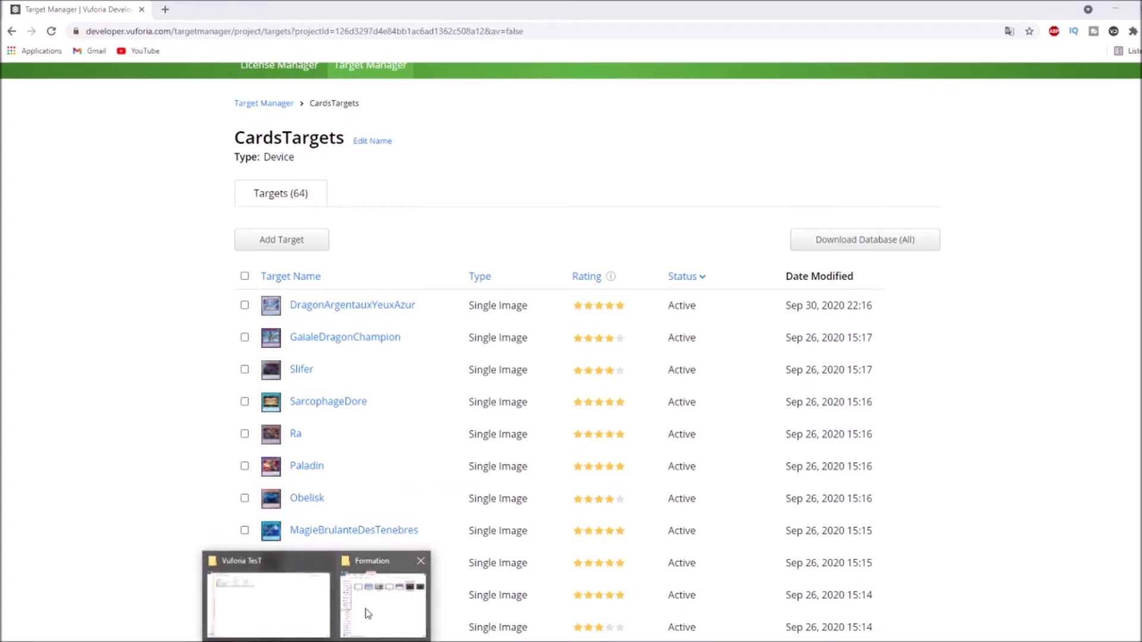
pyautogui.click(308, 603)
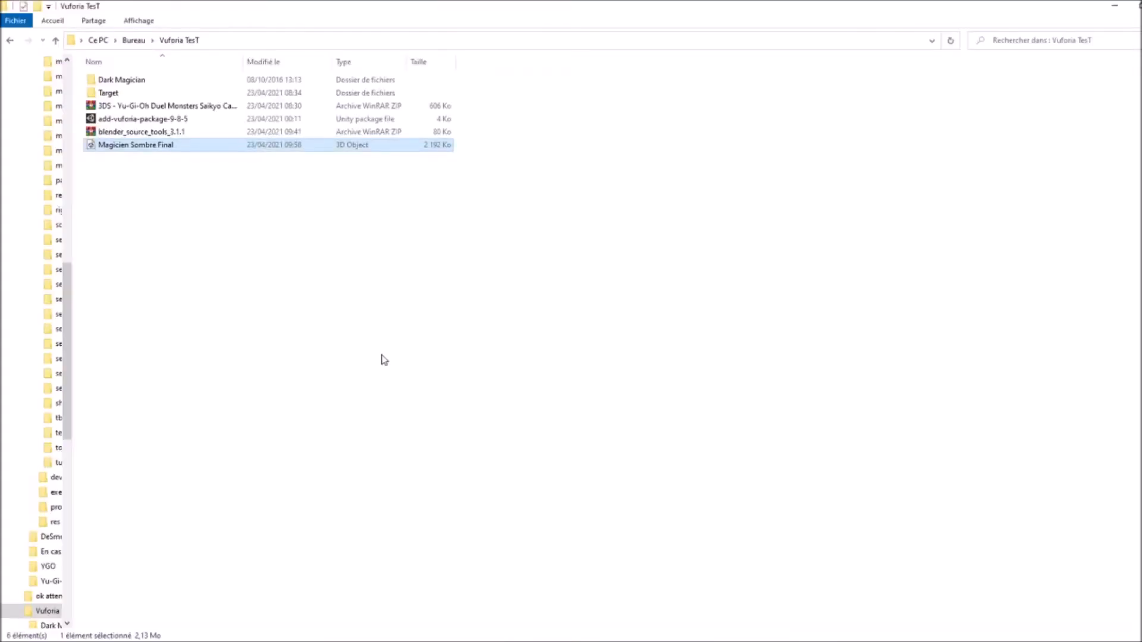
pyautogui.doubleClick(130, 92)
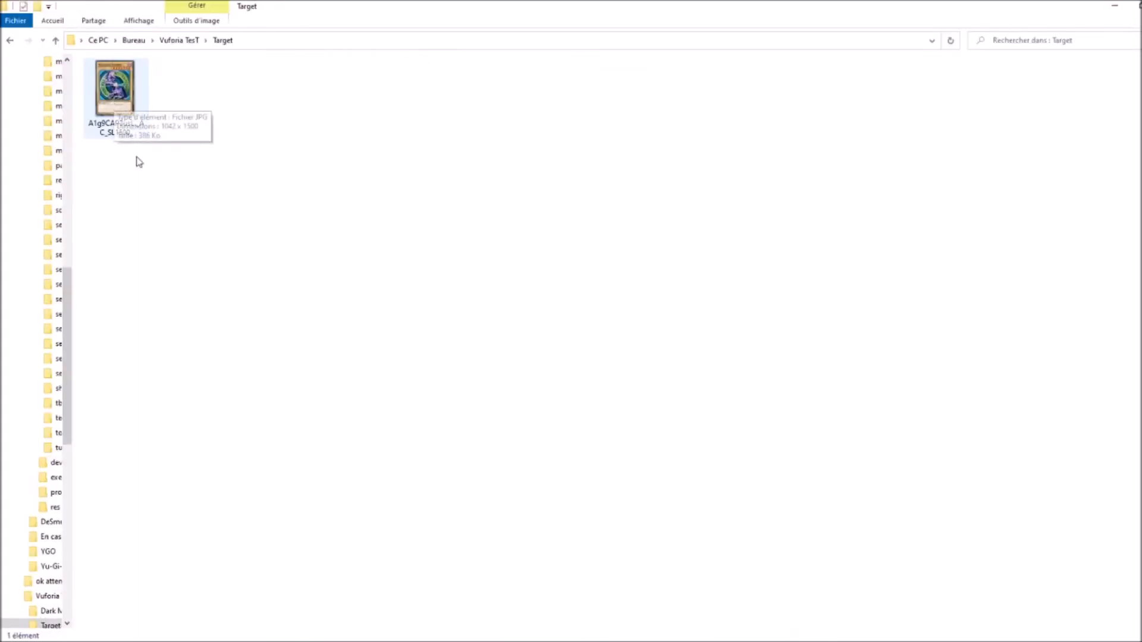
pyautogui.moveTo(345, 637)
pyautogui.click(418, 592)
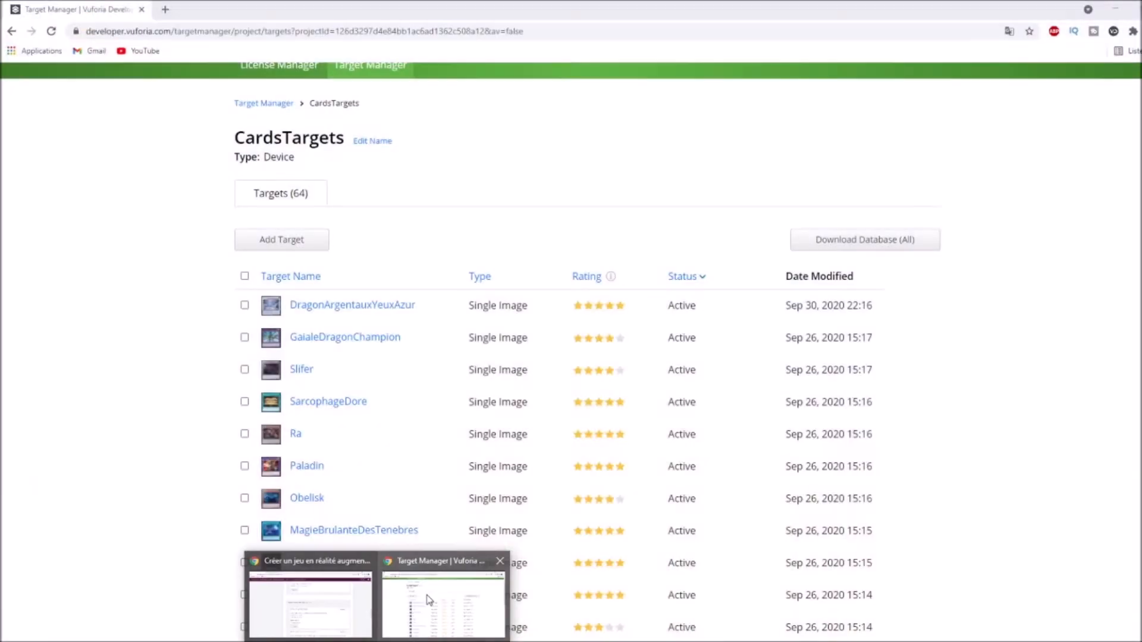
# Open the CardsImage database in the Target Manager and delete its Mag target.
pyautogui.scroll(1, 348, 303)
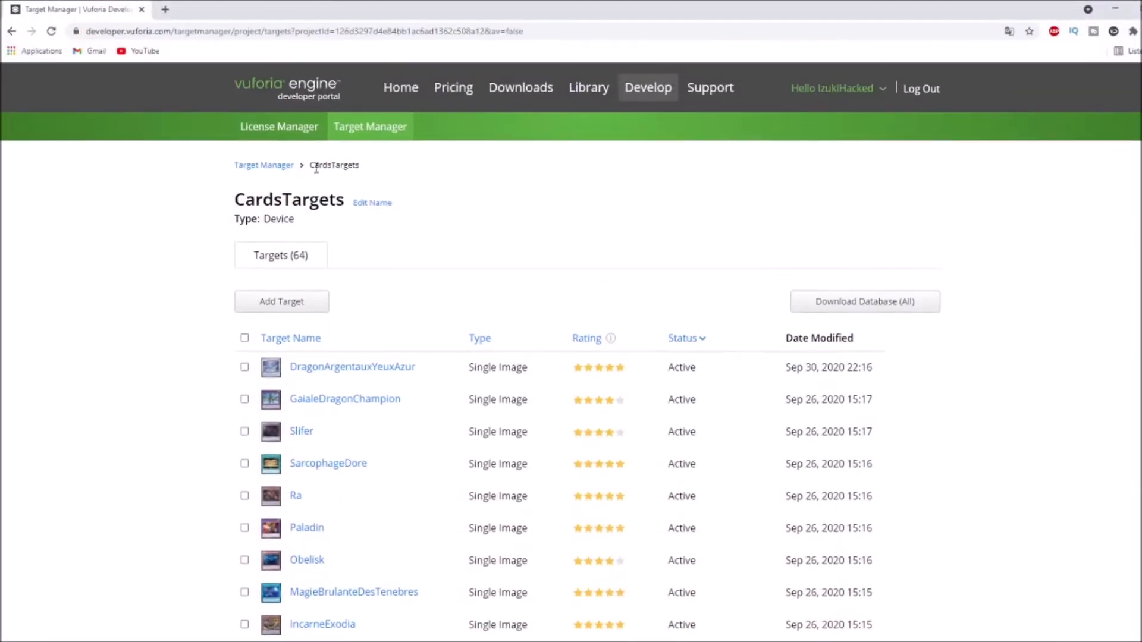
pyautogui.click(309, 135)
pyautogui.click(381, 131)
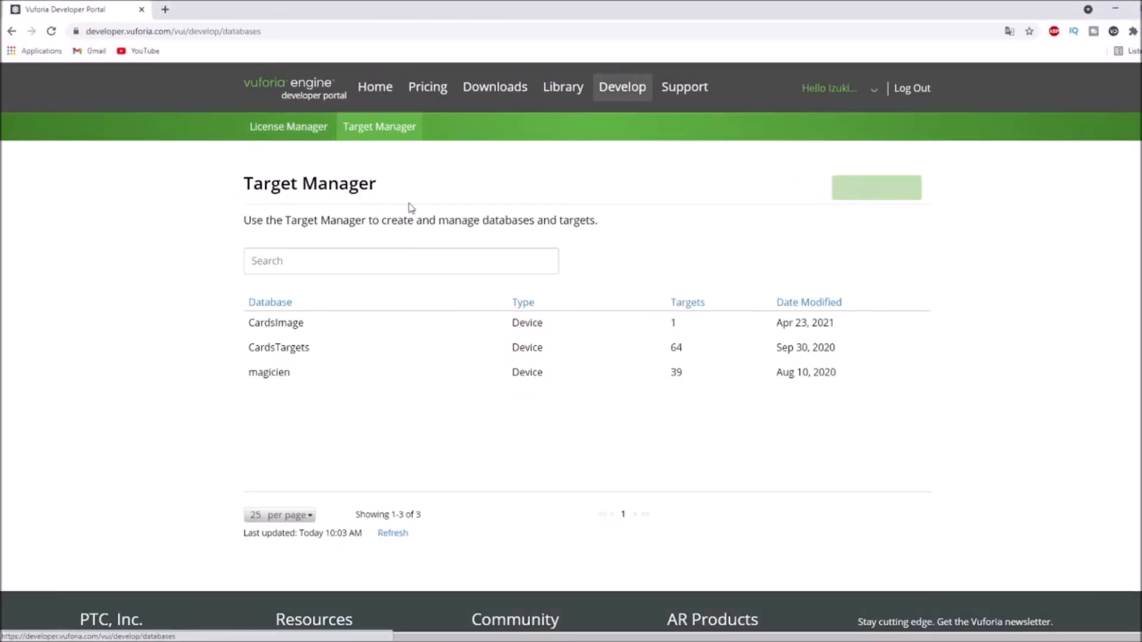
pyautogui.click(263, 325)
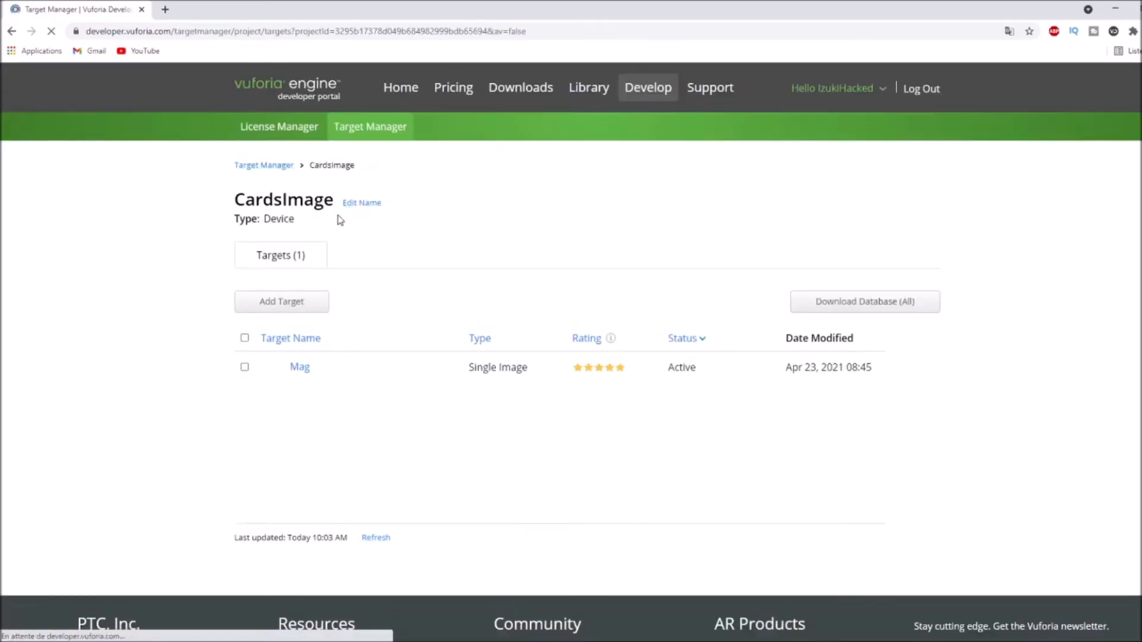
pyautogui.click(245, 368)
pyautogui.click(302, 364)
pyautogui.click(666, 385)
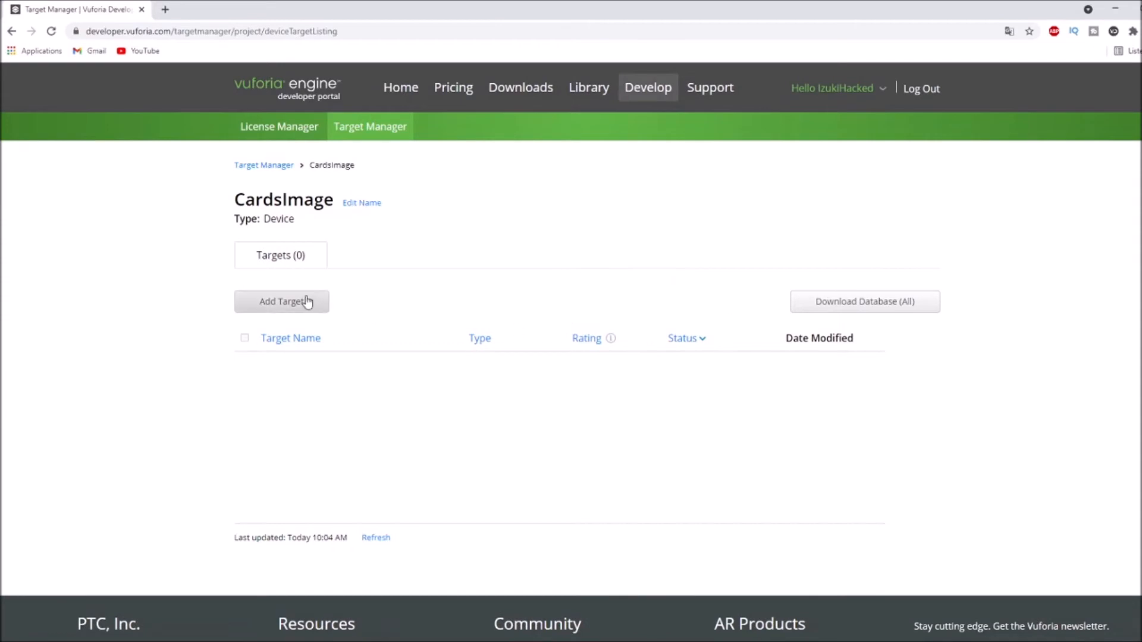
# Start a new Single Image target in CardsImage using the card image A1g9CAP3usL._AC_SL1500_.jpg from the Target folder.
pyautogui.click(307, 302)
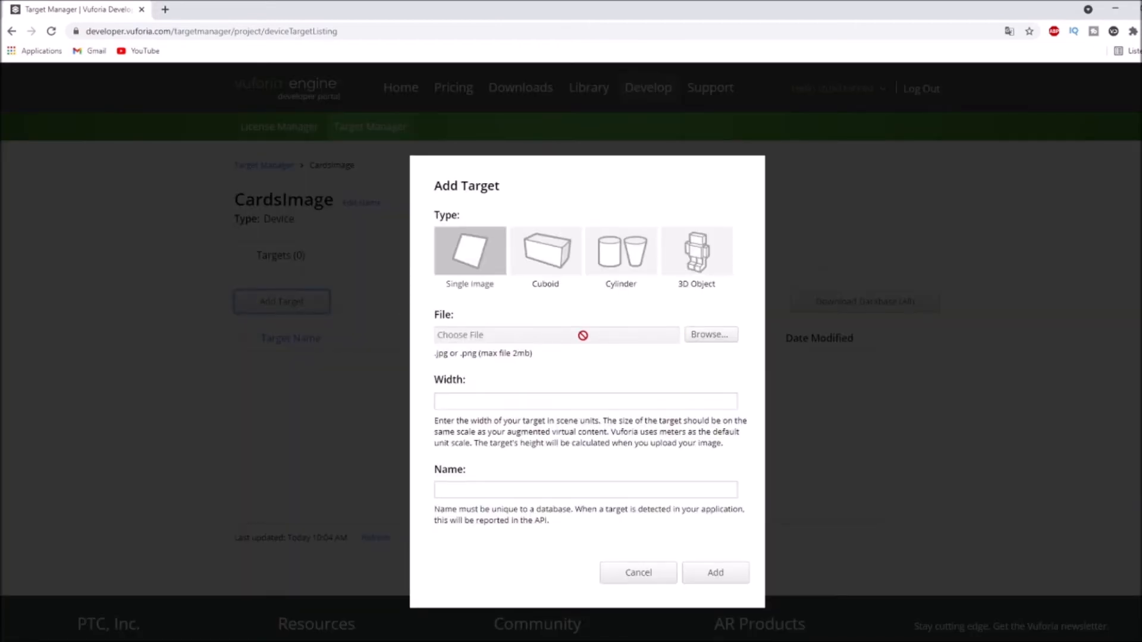
pyautogui.click(583, 335)
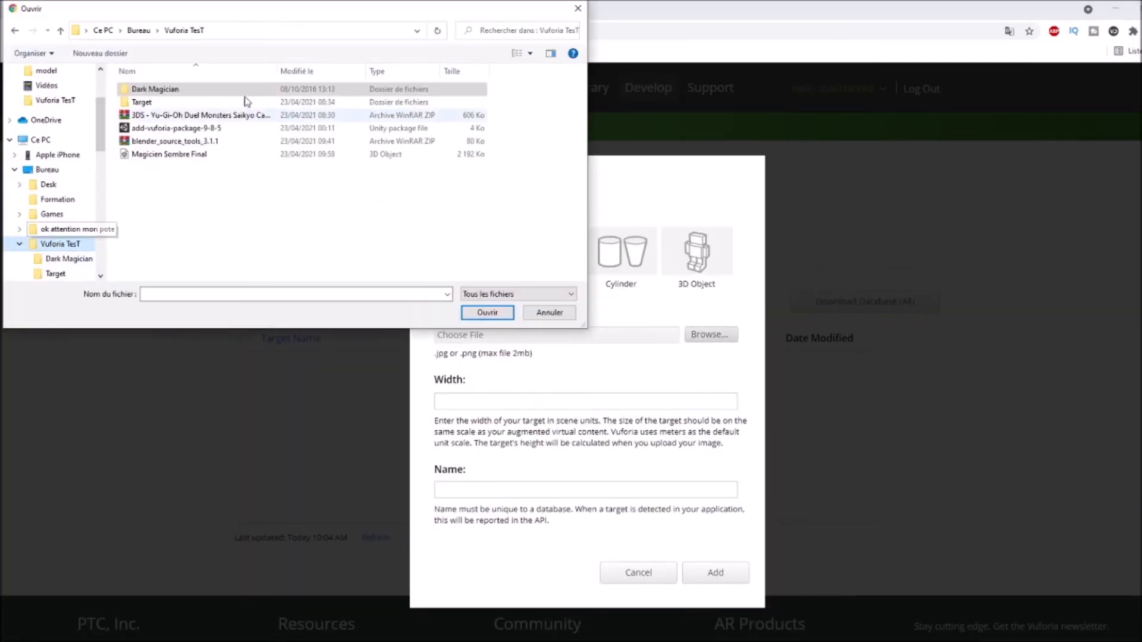
pyautogui.doubleClick(202, 102)
pyautogui.click(160, 136)
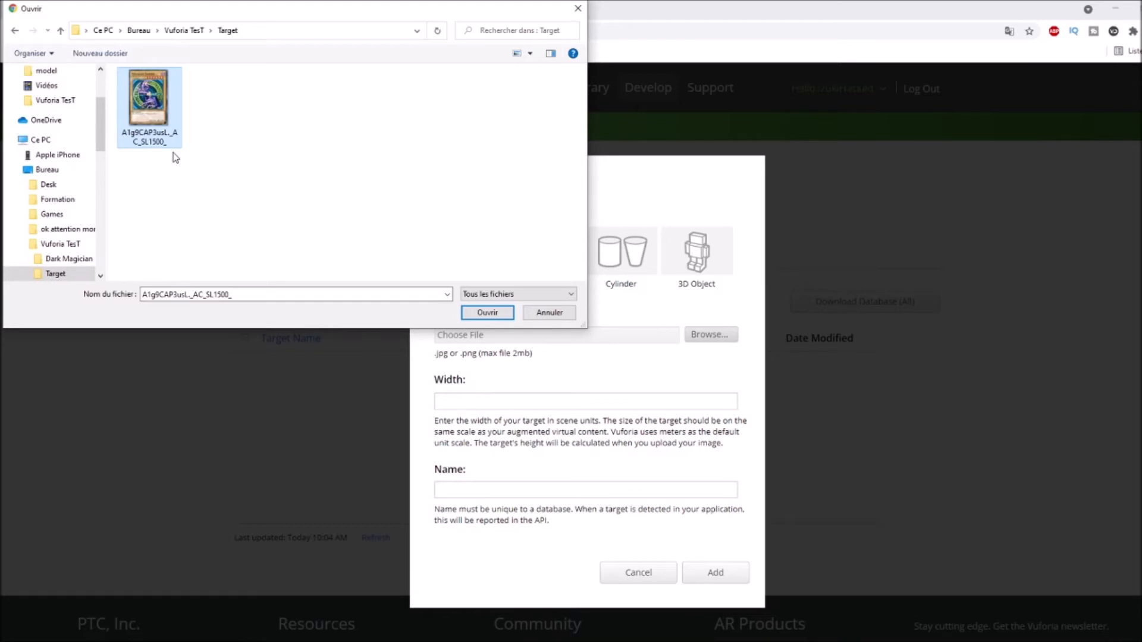
pyautogui.click(470, 313)
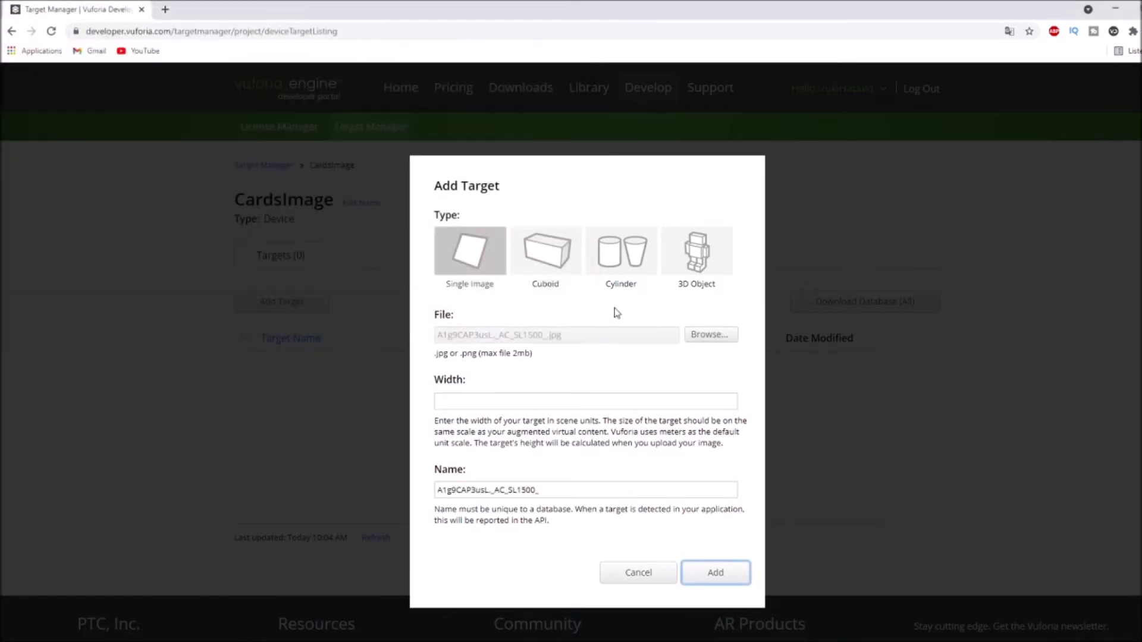
# Set the target's width to 844 and its name to Magicen, and add it to the database.
pyautogui.click(490, 399)
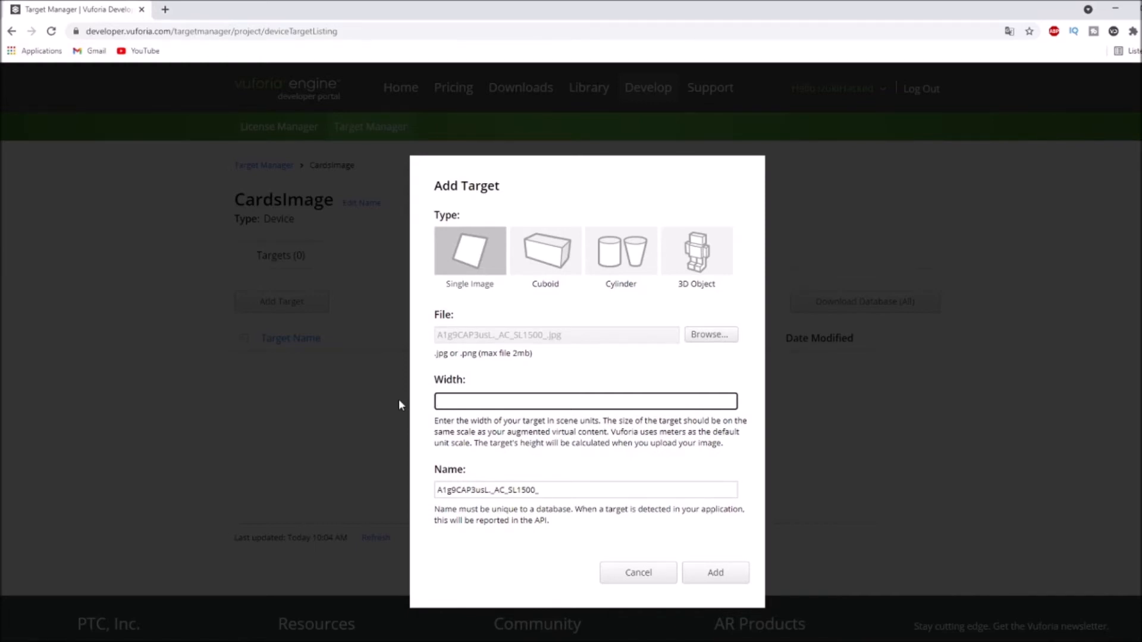
pyautogui.write('844')
pyautogui.click(597, 490)
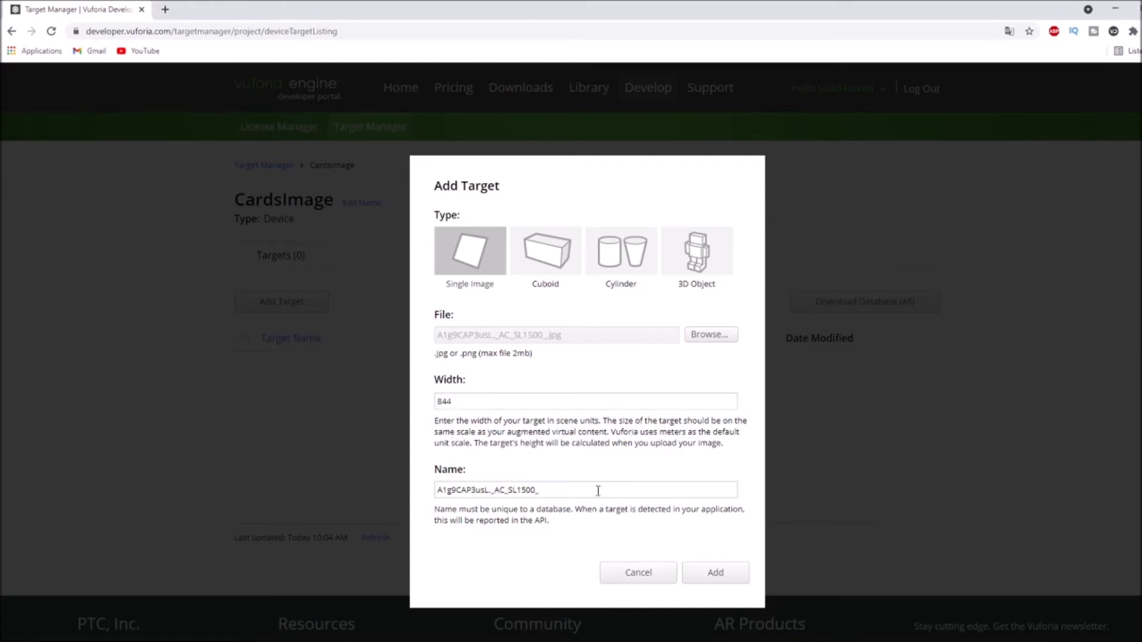
pyautogui.hotkey('ctrl', 'a')
pyautogui.press('BackSpace')
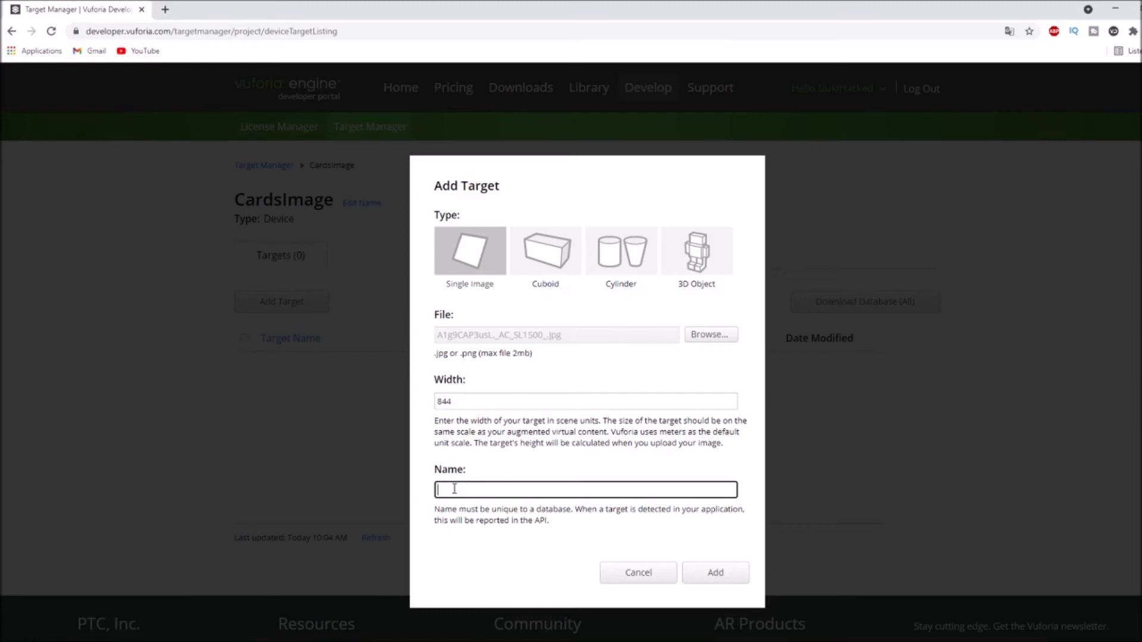
pyautogui.write('Magicen')
pyautogui.click(717, 569)
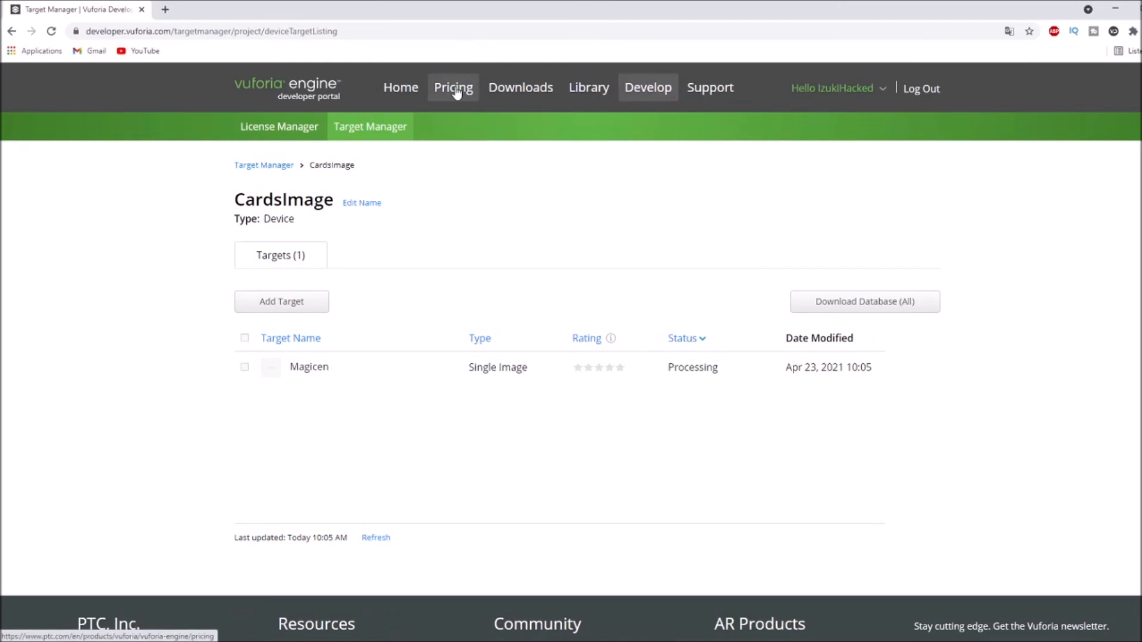
# Refresh the CardsImage target list and download the whole database for the Unity Editor platform.
pyautogui.click(51, 31)
pyautogui.click(624, 139)
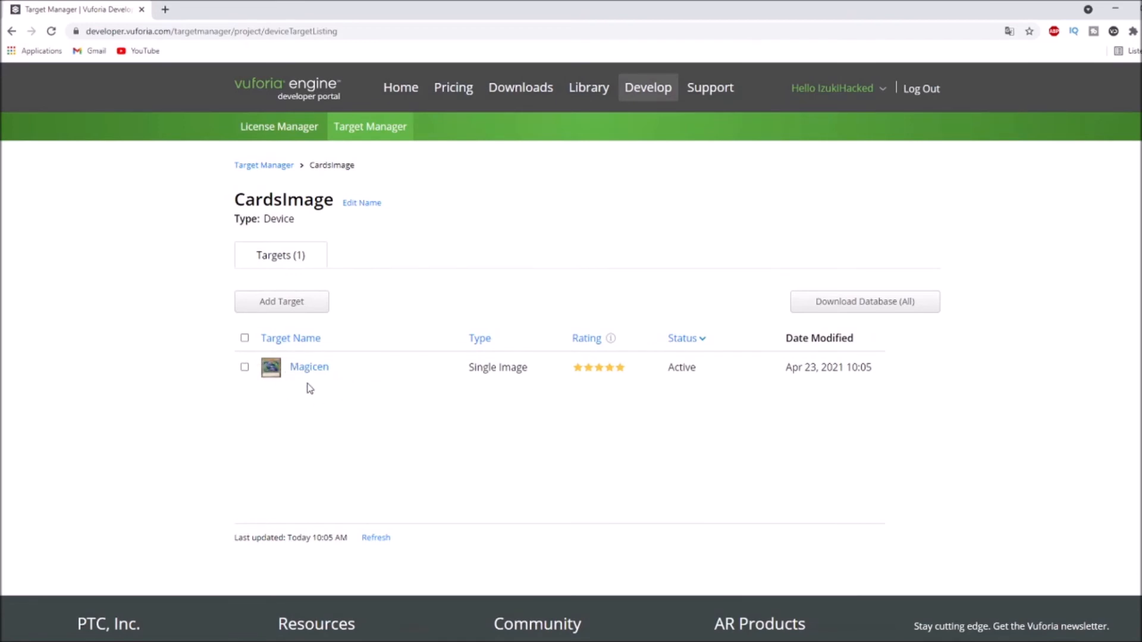
pyautogui.moveTo(608, 340)
pyautogui.click(867, 309)
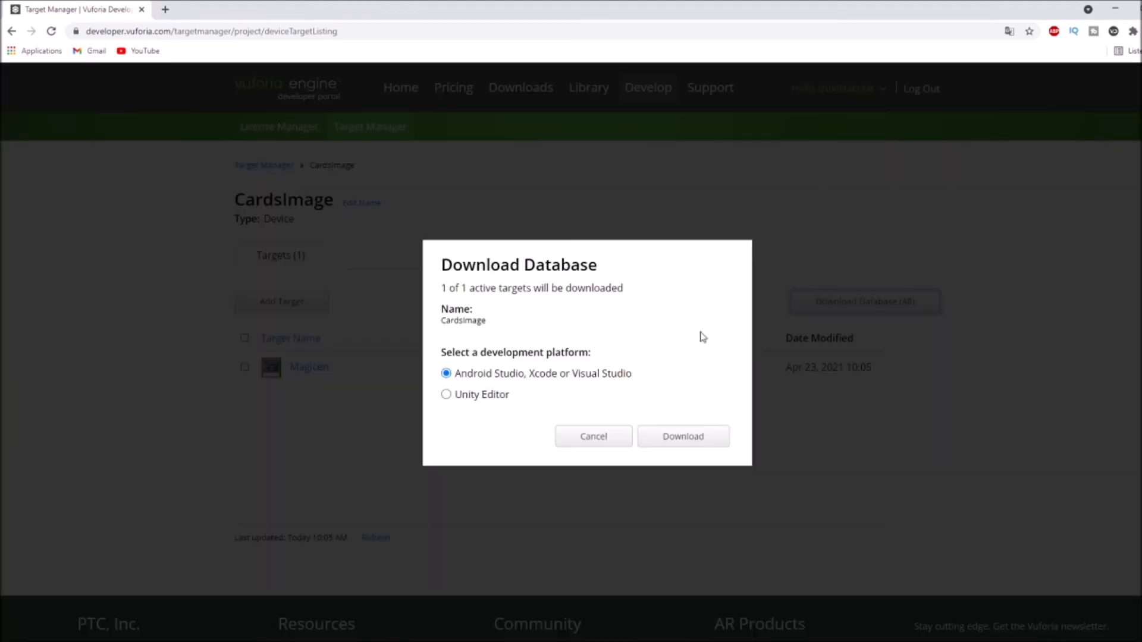
pyautogui.click(447, 394)
pyautogui.click(712, 436)
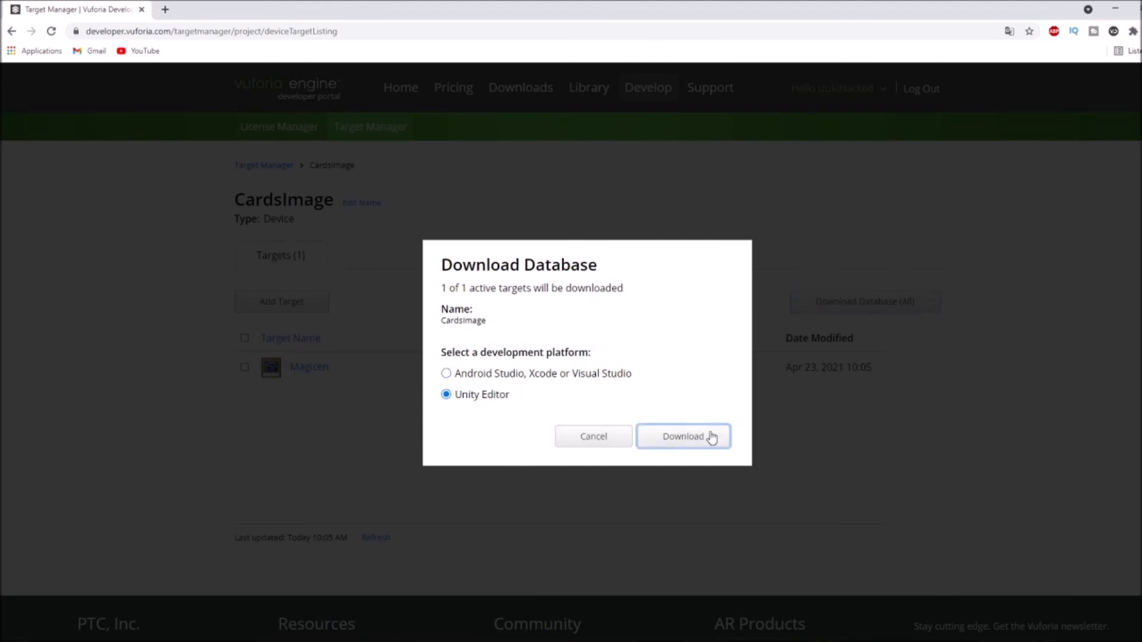
pyautogui.click(663, 445)
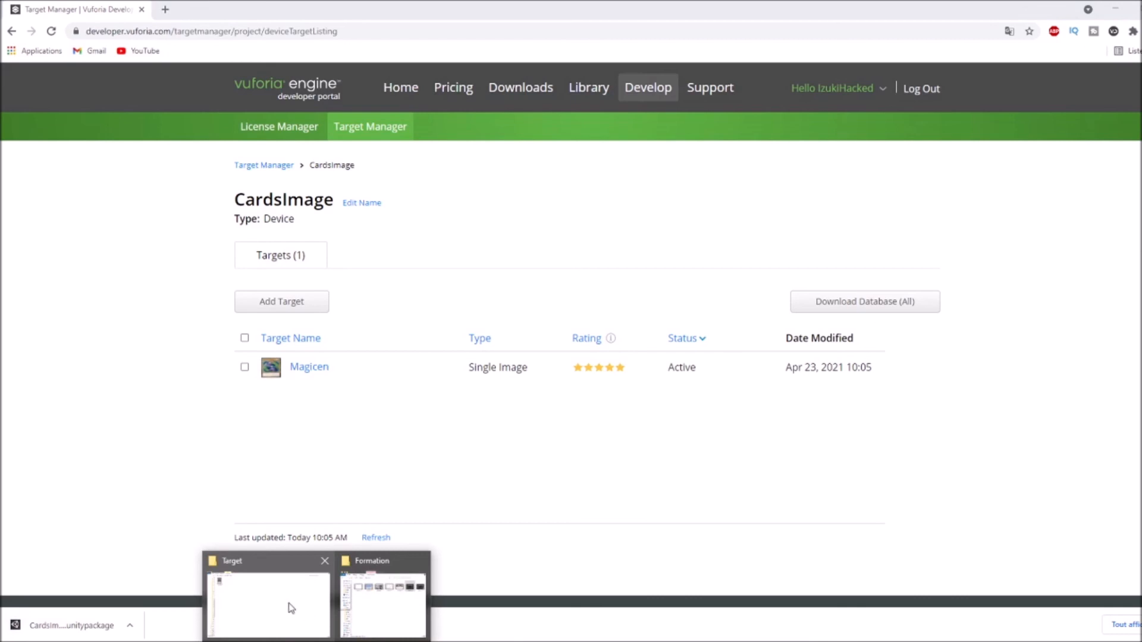
# Place the downloaded CardsImage (1) Unity package from Chrome in the Target folder inside Vuforia TesT.
pyautogui.click(301, 612)
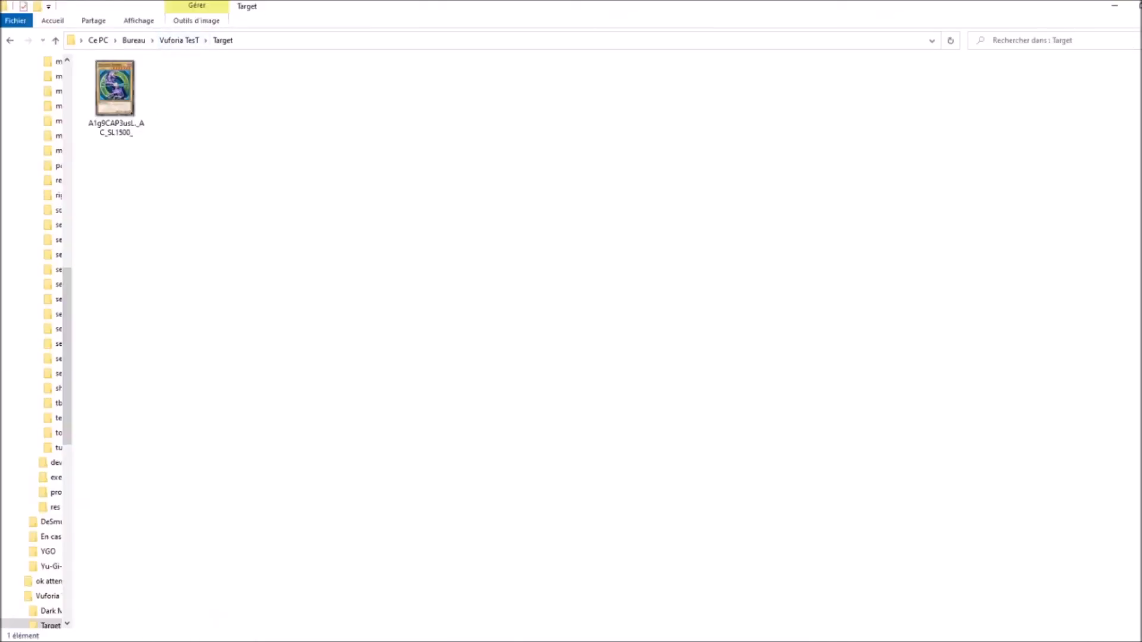
pyautogui.moveTo(289, 634)
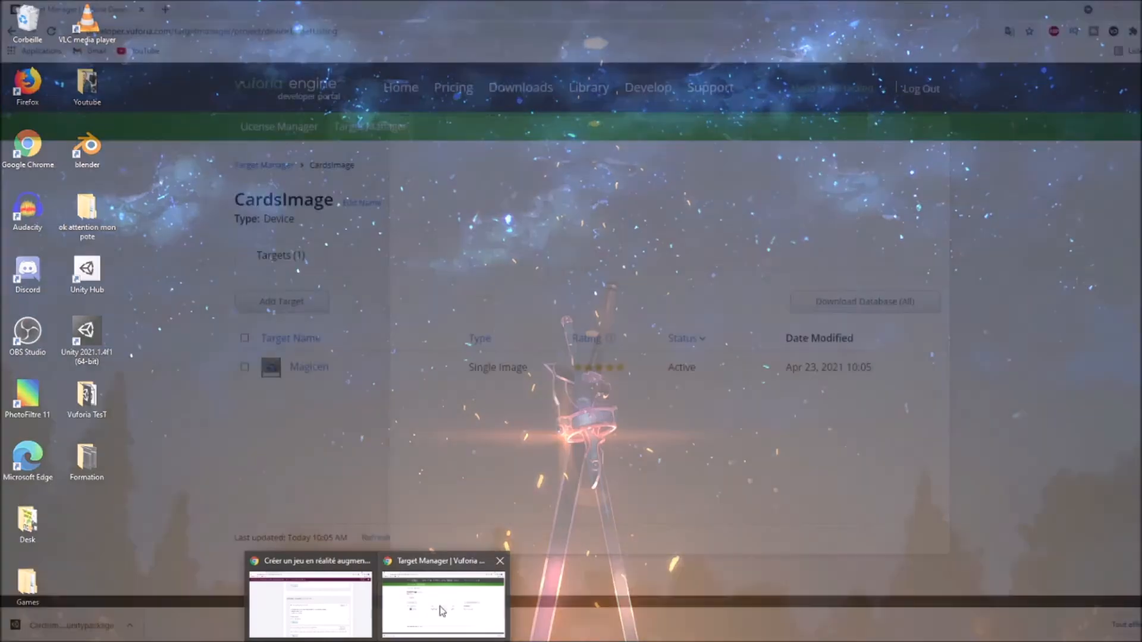
pyautogui.click(440, 605)
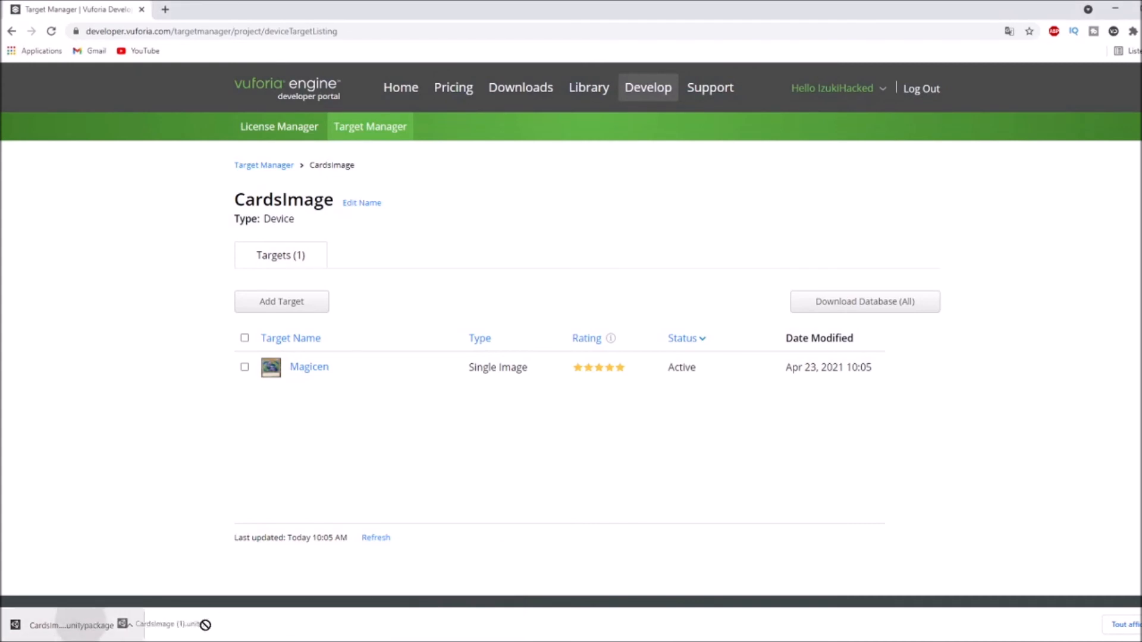
pyautogui.moveTo(315, 641); pyautogui.dragTo(283, 596)
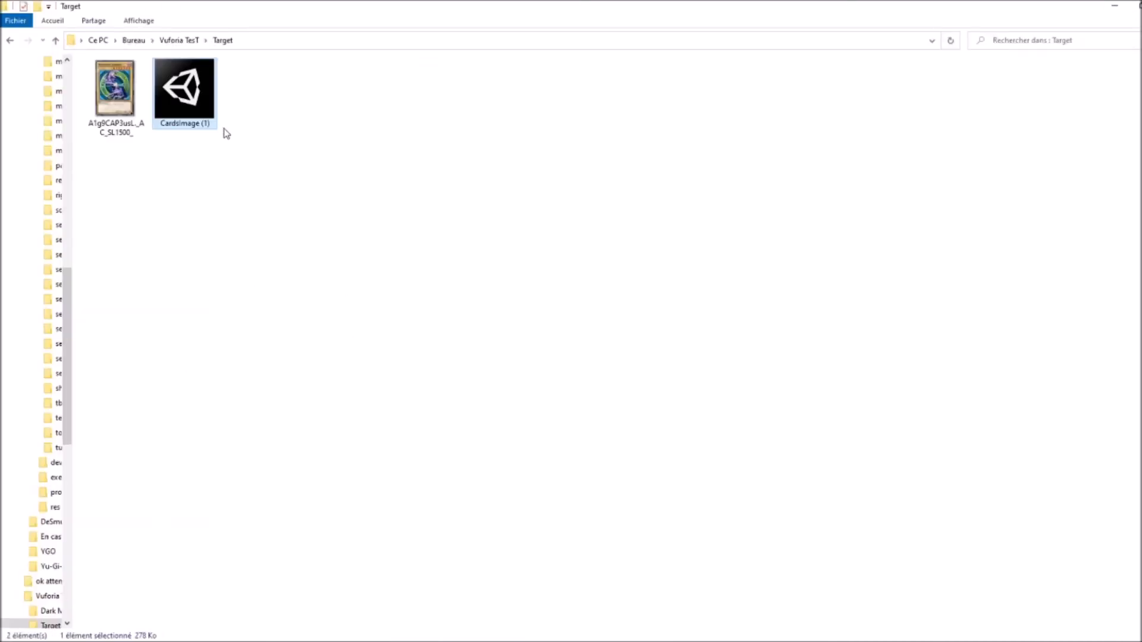